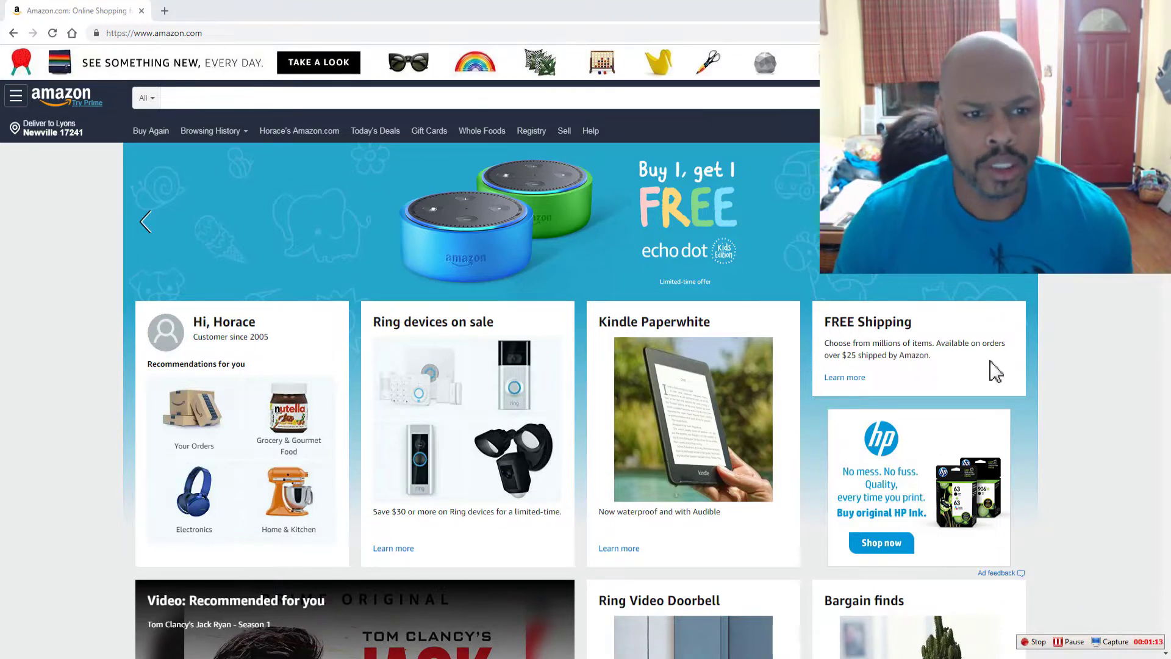
- Open the Fulfillment by Amazon Revenue Calculator in a new tab by searching 'revenue cal'
{"action": "left_click", "coordinate": [165, 10]}
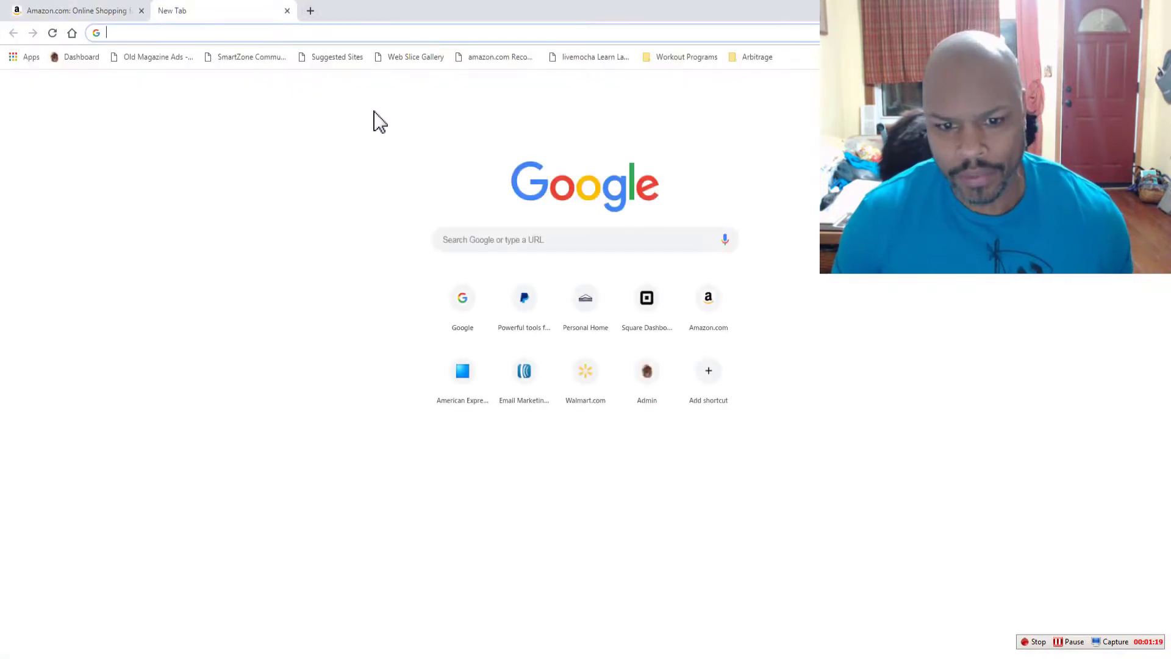
{"action": "left_click", "coordinate": [486, 240]}
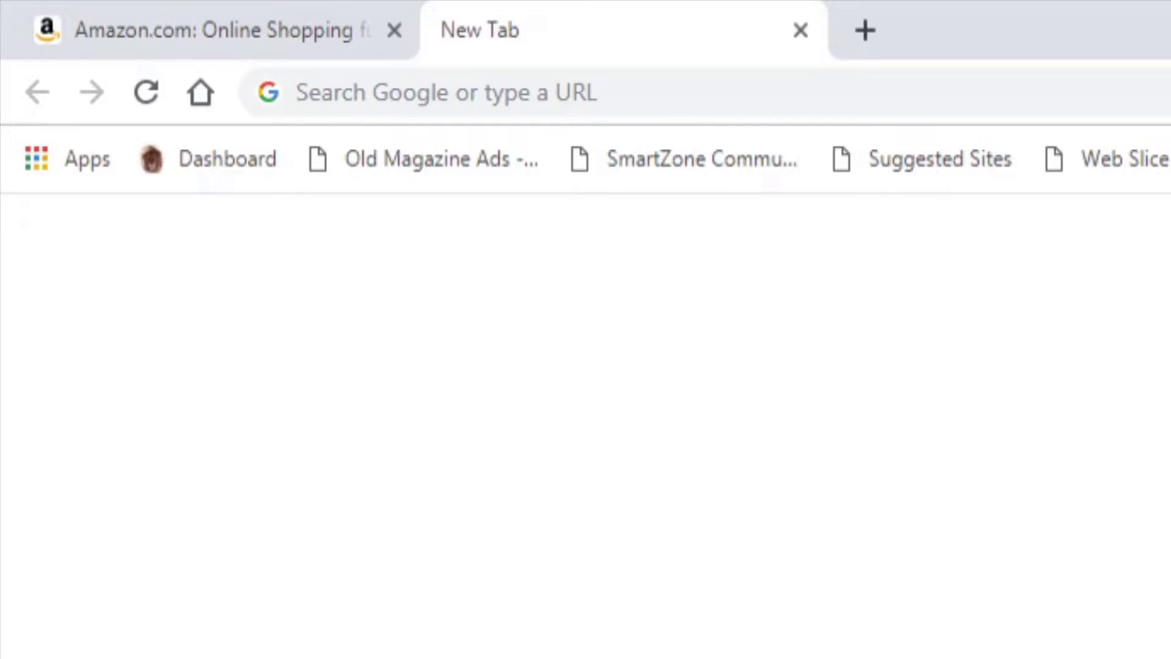
{"action": "type", "text": "revenue"}
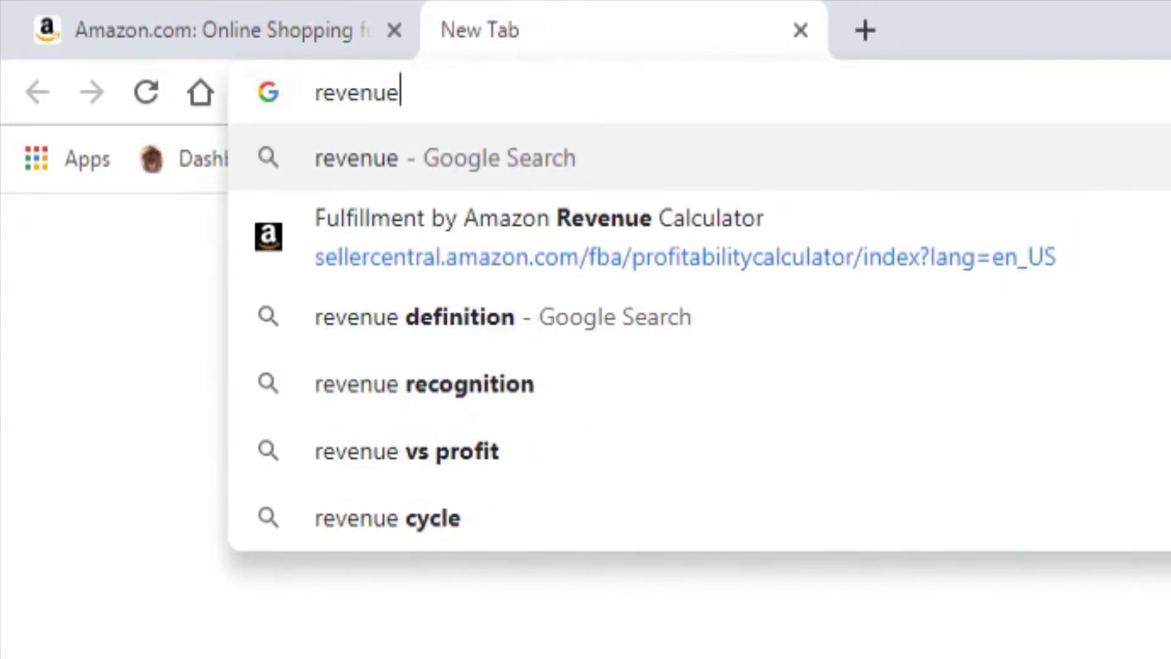
{"action": "type", "text": " cal"}
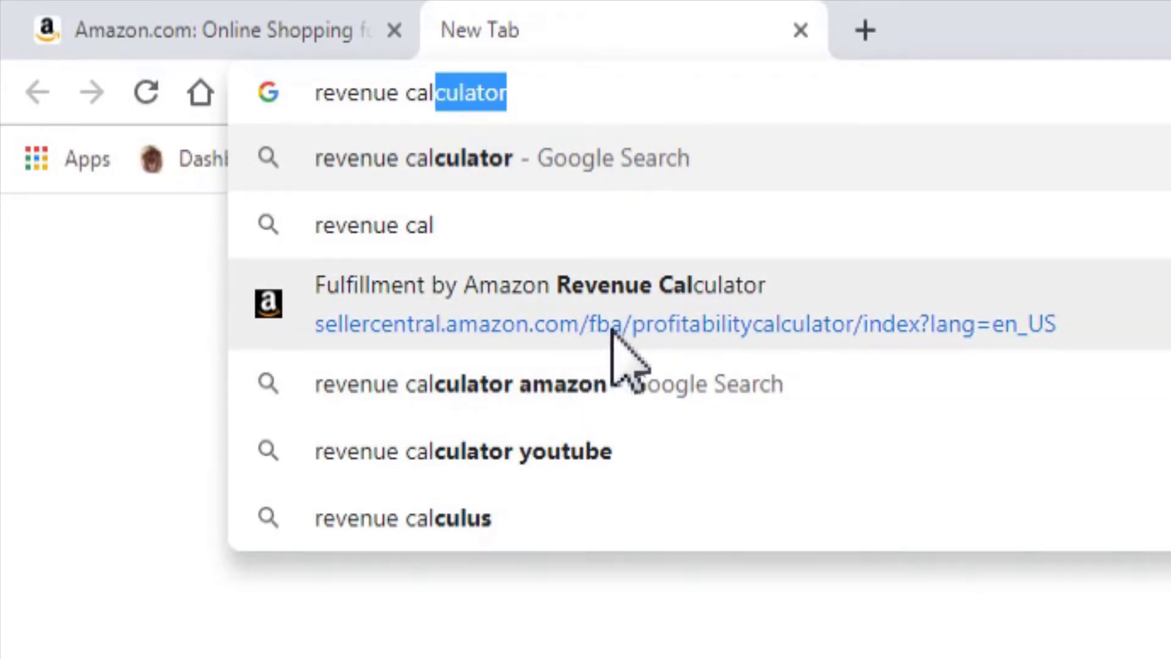
{"action": "left_click", "coordinate": [568, 312]}
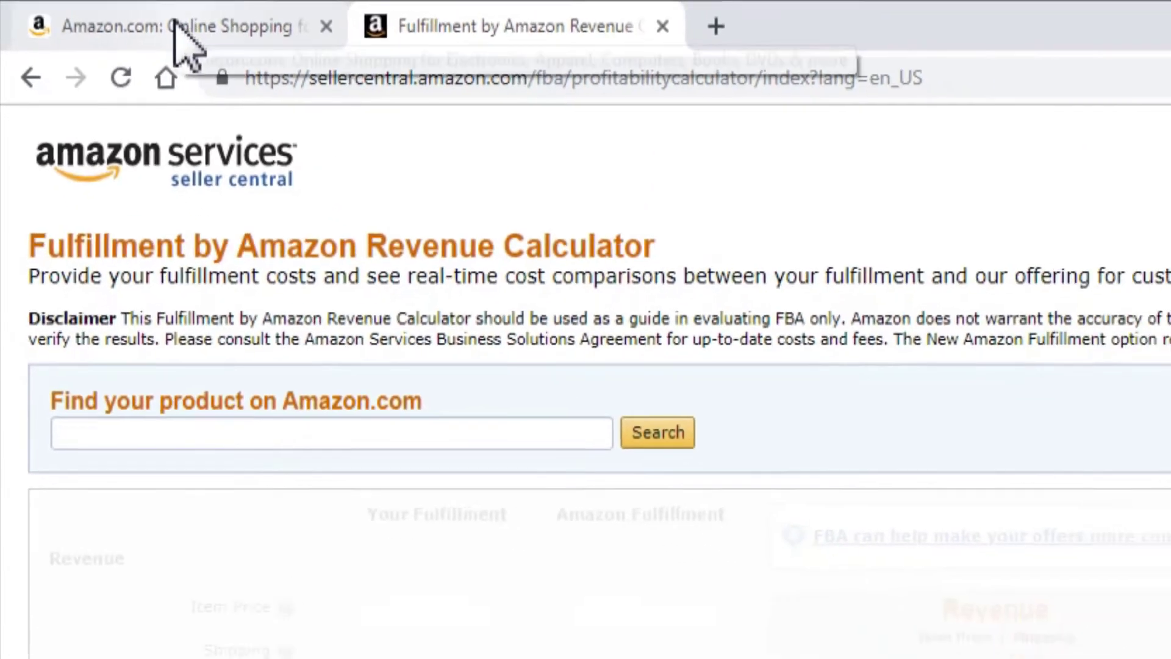
- From the Amazon home page, open the teal Brita Small 5 Cup Metro Water Pitcher listing
{"action": "left_click", "coordinate": [183, 37]}
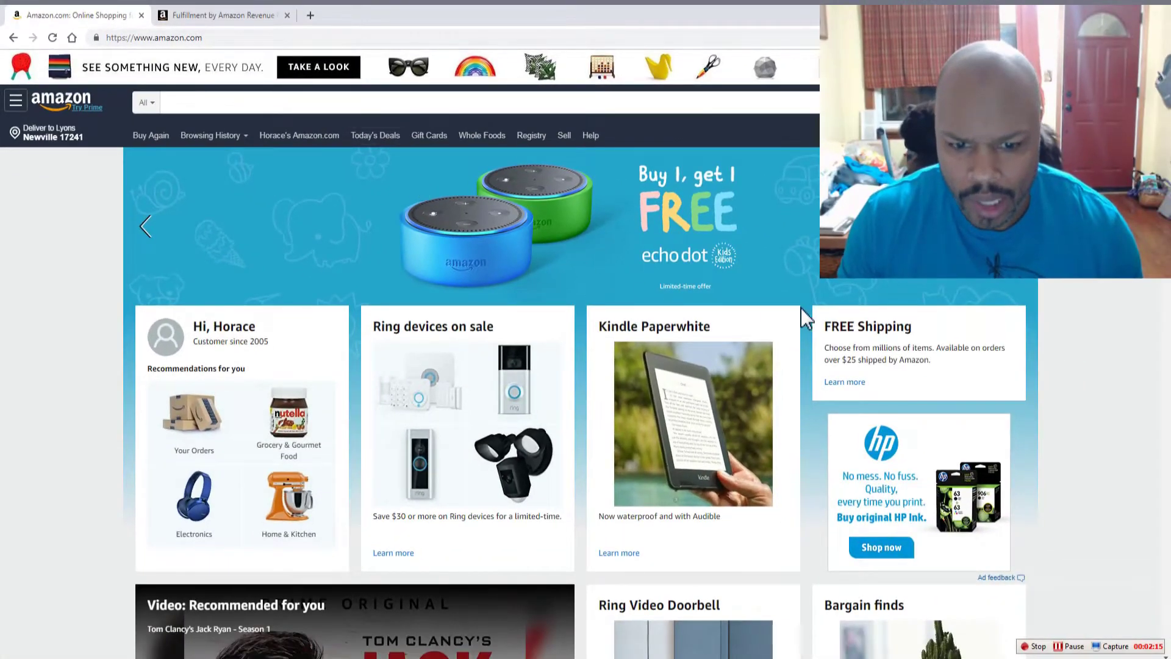
{"action": "scroll", "coordinate": [801, 306], "scroll_direction": "down", "scroll_amount": 4}
{"action": "scroll", "coordinate": [802, 306], "scroll_direction": "down", "scroll_amount": 5}
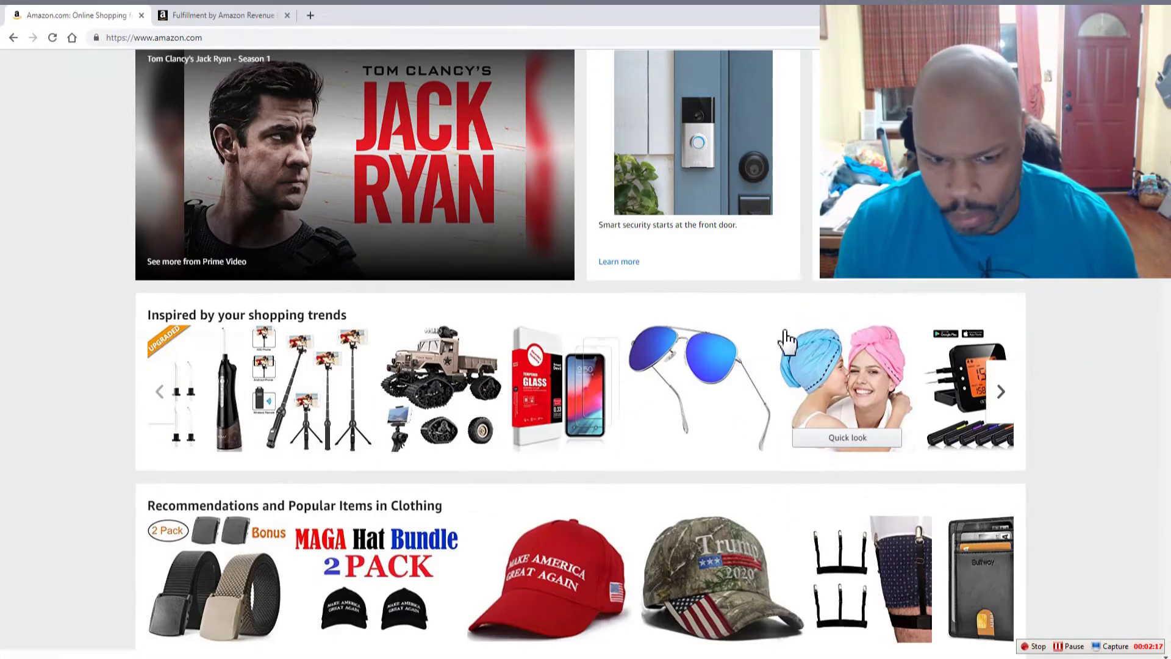
{"action": "scroll", "coordinate": [786, 334], "scroll_direction": "down", "scroll_amount": 2}
{"action": "scroll", "coordinate": [786, 341], "scroll_direction": "down", "scroll_amount": 11}
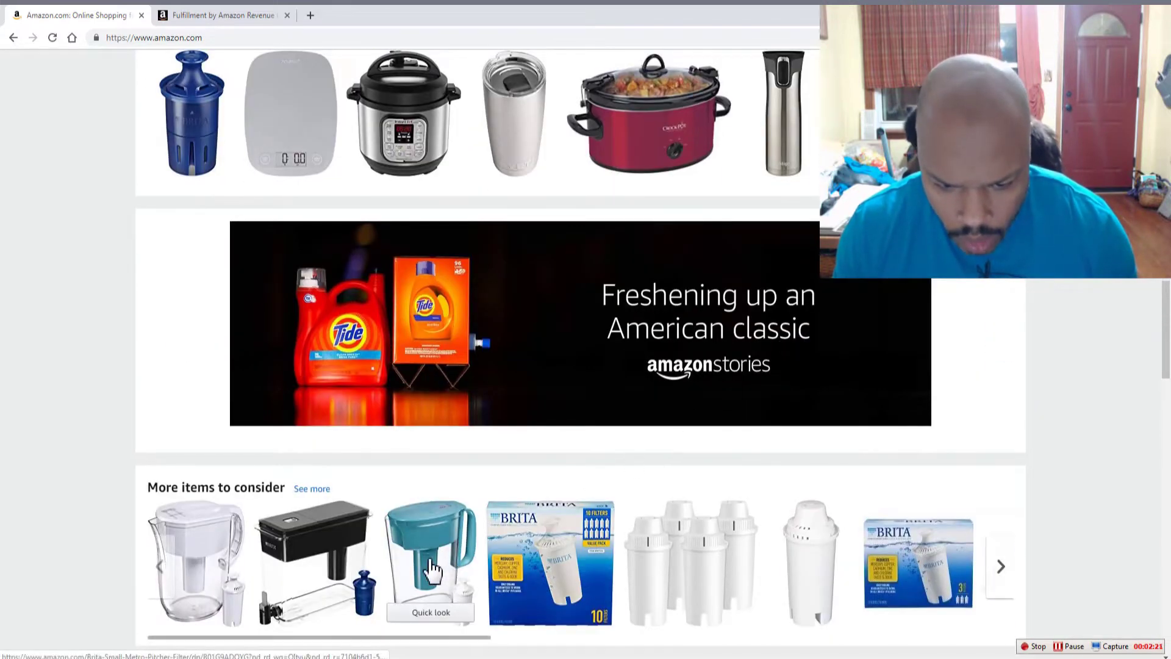
{"action": "left_click", "coordinate": [431, 565]}
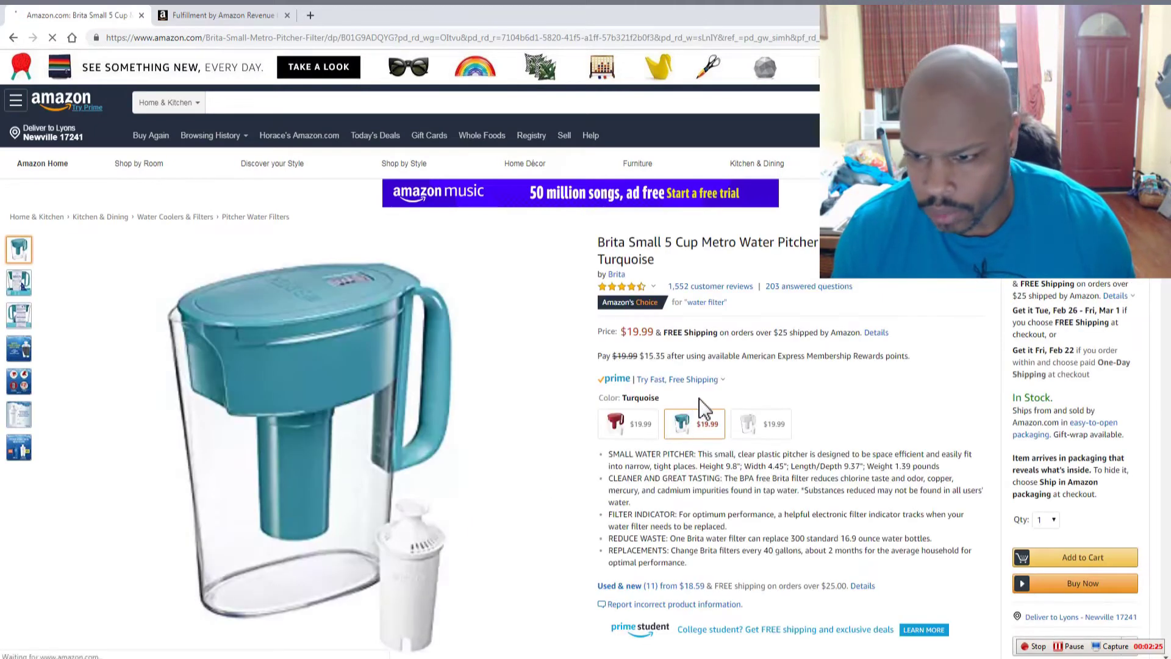
{"action": "scroll", "coordinate": [729, 390], "scroll_direction": "down", "scroll_amount": 1}
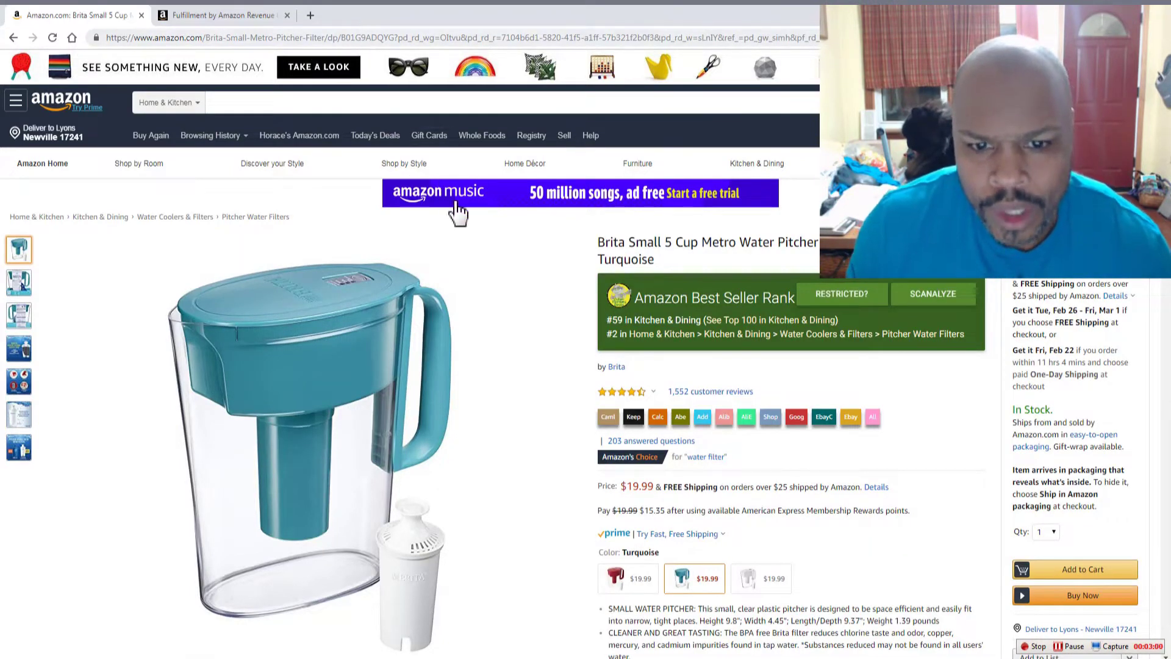
- Copy the ASIN B01G9ADQYG from the product page's web address
{"action": "scroll", "coordinate": [570, 314], "scroll_direction": "down", "scroll_amount": 20}
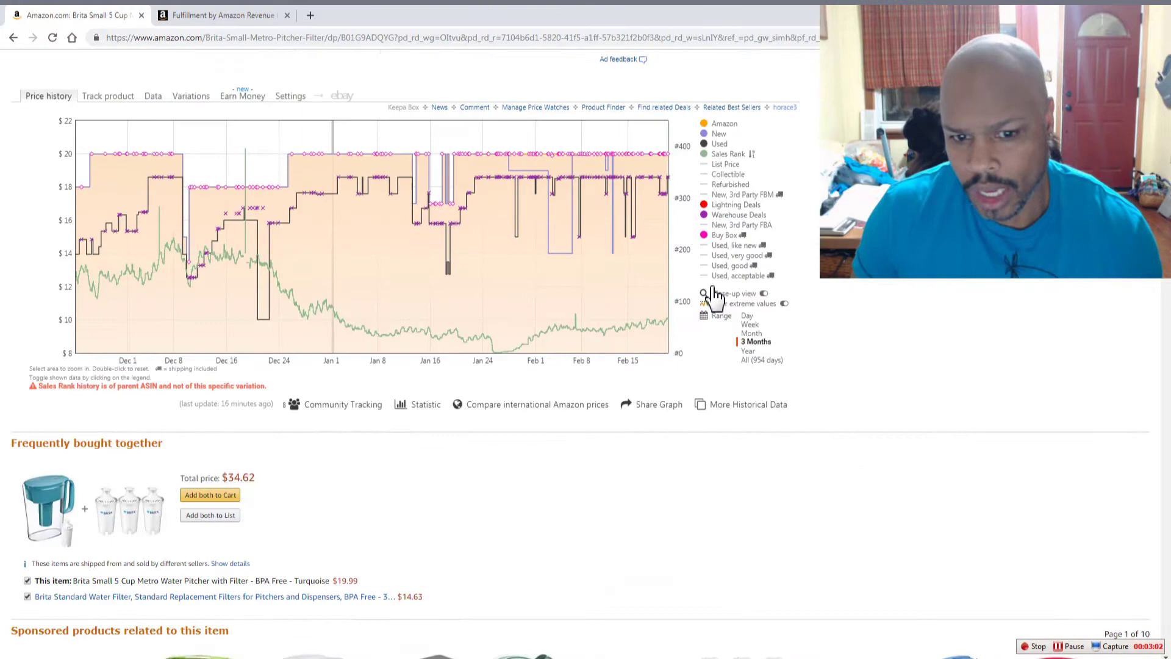
{"action": "scroll", "coordinate": [715, 297], "scroll_direction": "down", "scroll_amount": 20}
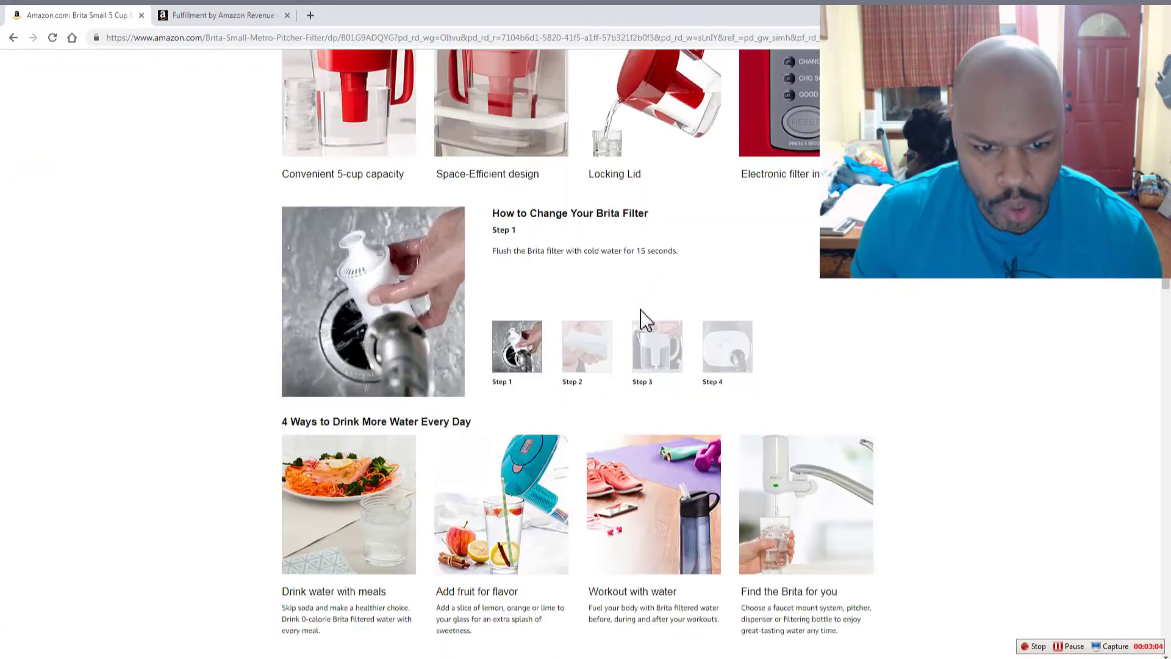
{"action": "scroll", "coordinate": [625, 323], "scroll_direction": "down", "scroll_amount": 20}
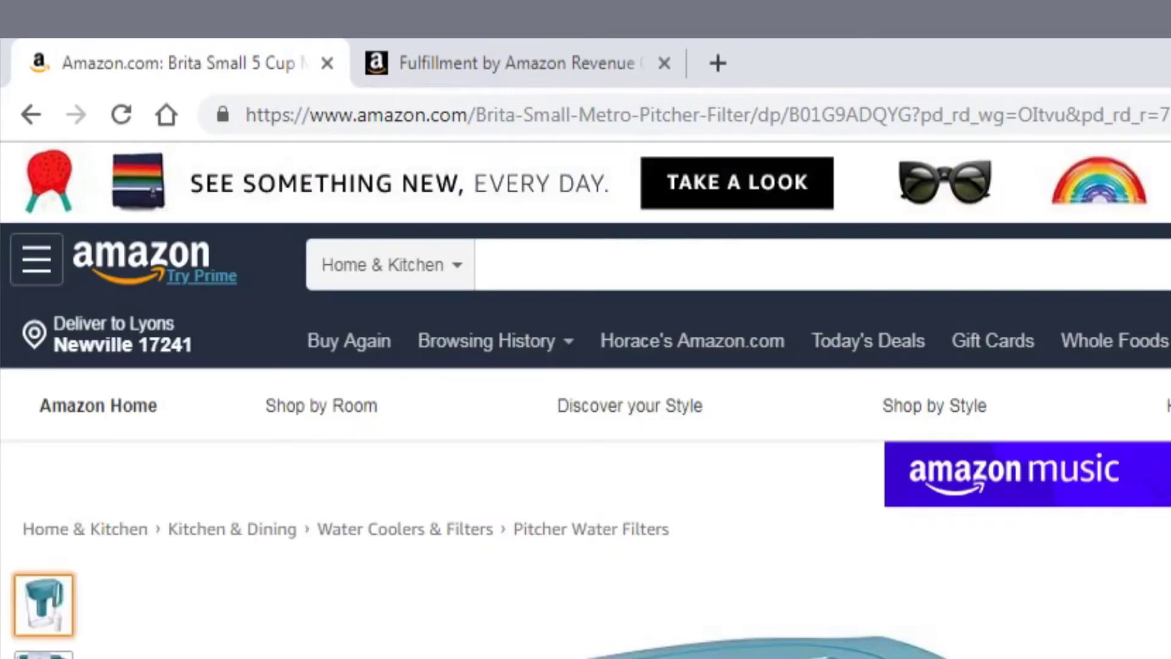
{"action": "double_click", "coordinate": [825, 116]}
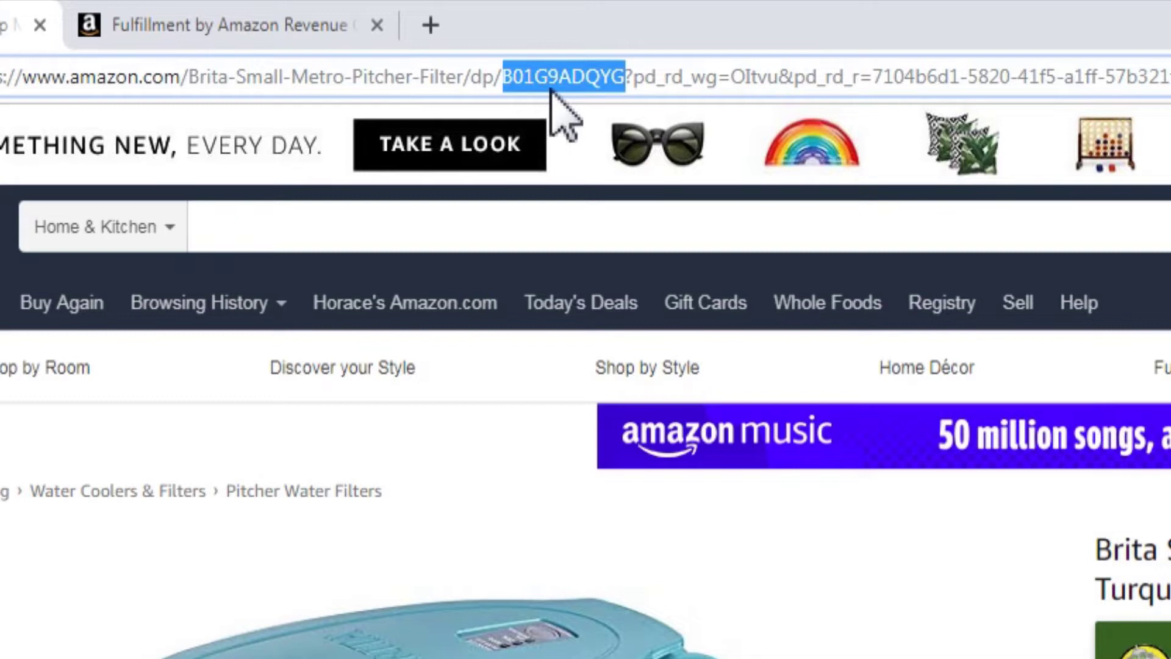
{"action": "right_click", "coordinate": [552, 90]}
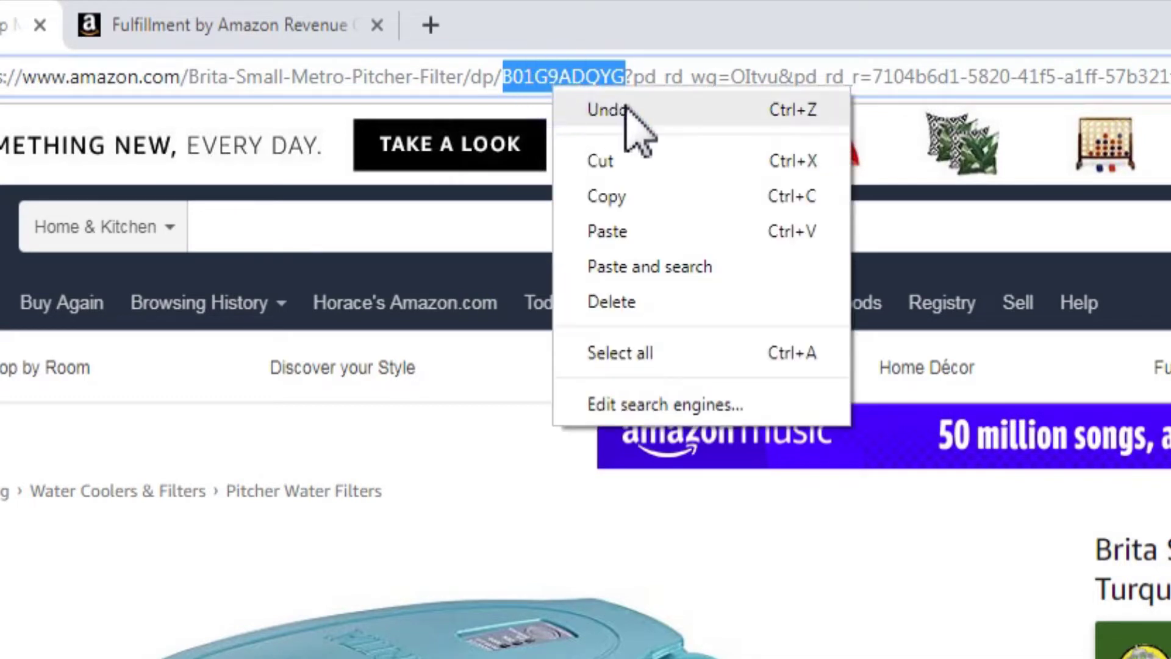
{"action": "left_click", "coordinate": [632, 196]}
{"action": "left_click", "coordinate": [634, 197]}
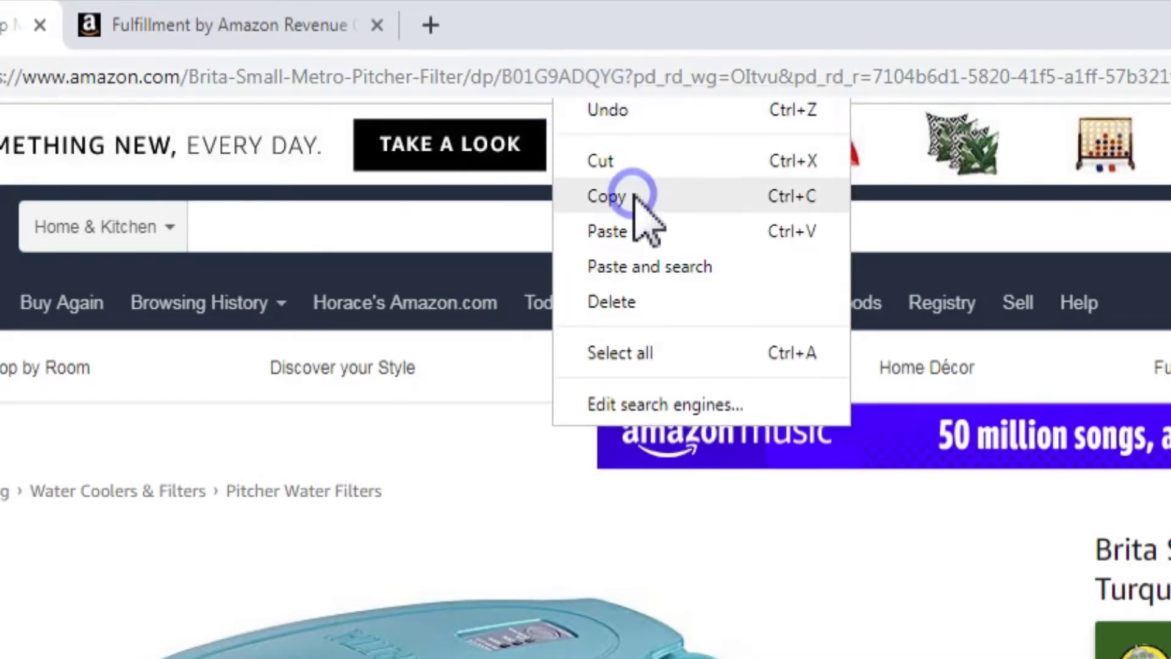
- Paste ASIN B01G9ADQYG into the calculator search, look it up, then go back to the Amazon tab
{"action": "left_click", "coordinate": [247, 38]}
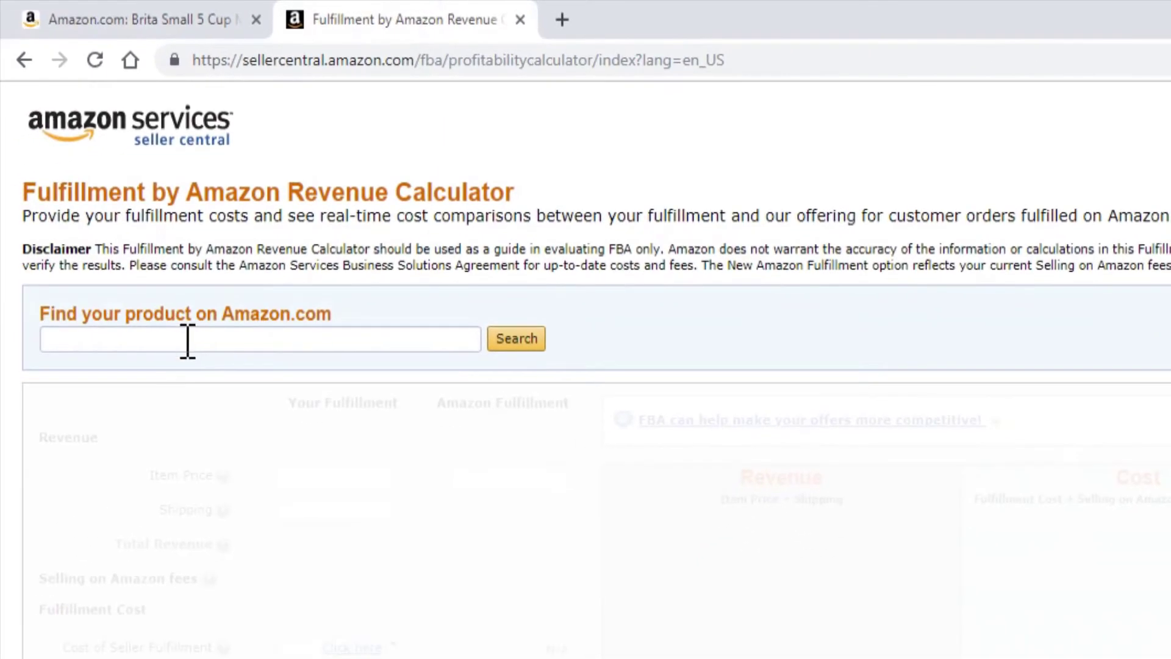
{"action": "right_click", "coordinate": [185, 339]}
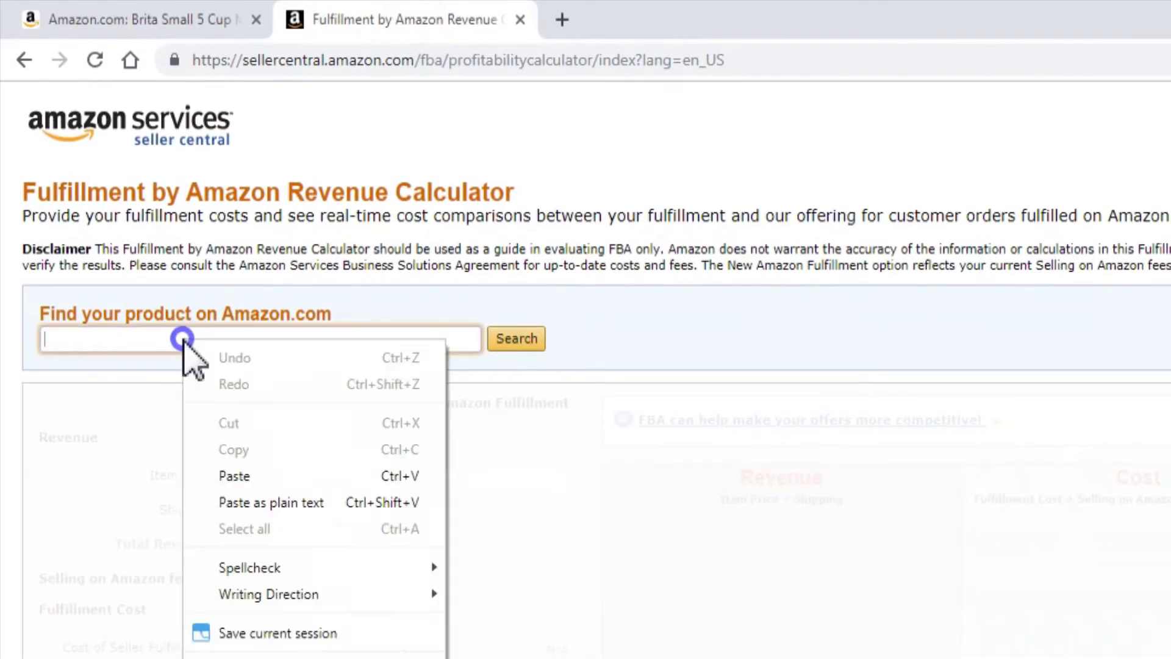
{"action": "left_click", "coordinate": [247, 477]}
{"action": "left_click", "coordinate": [501, 335]}
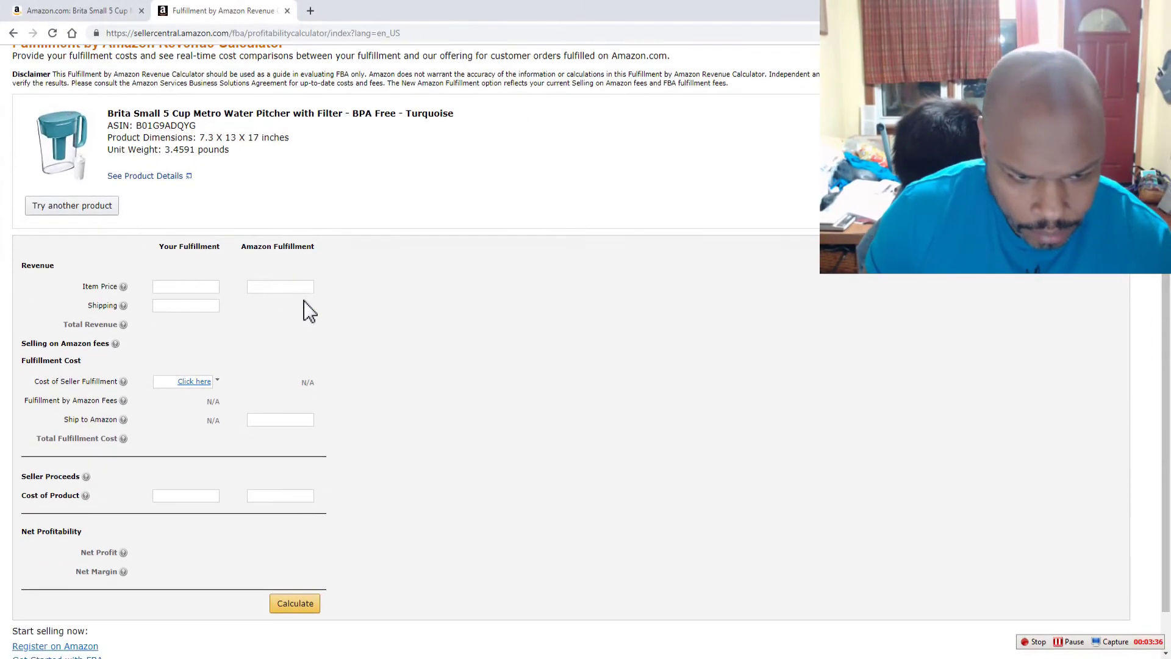
{"action": "scroll", "coordinate": [308, 290], "scroll_direction": "down", "scroll_amount": 1}
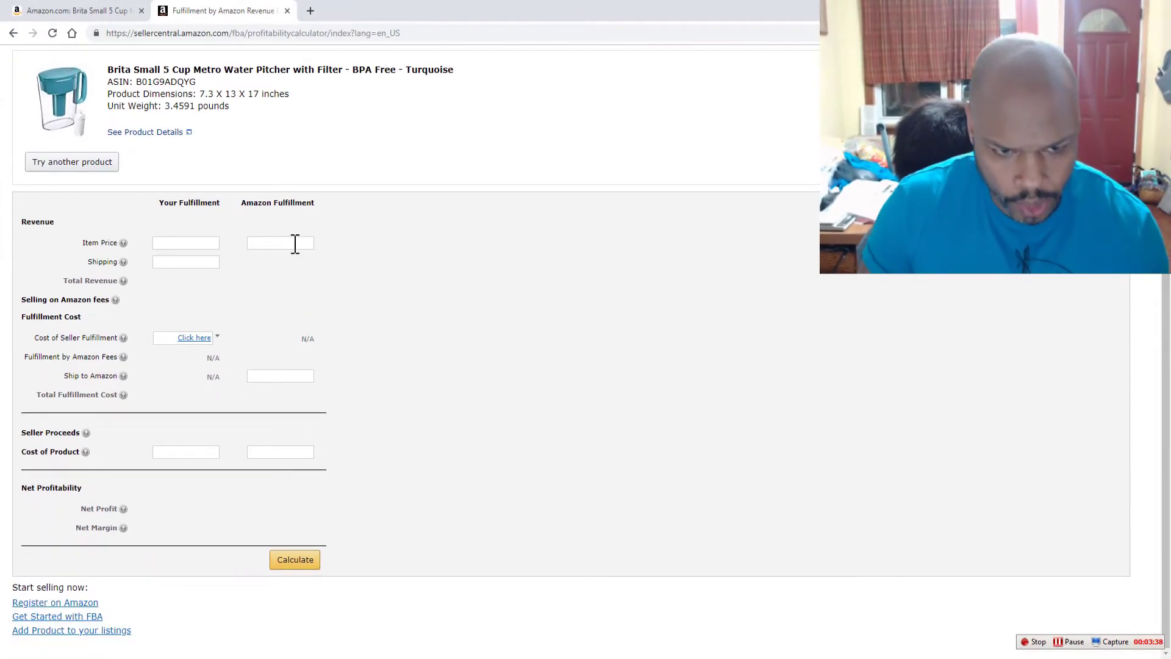
{"action": "left_click", "coordinate": [89, 12]}
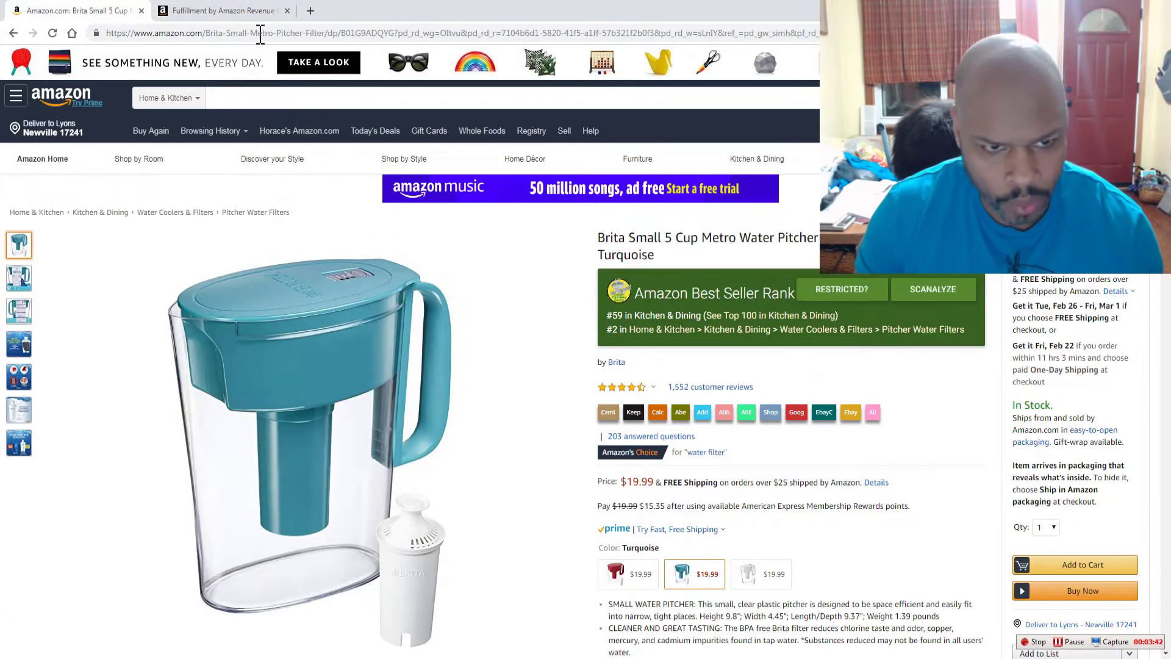
- Enter Amazon Fulfillment price 19.99, ship-to-Amazon 0.50, product cost 5.00, and calculate
{"action": "left_click", "coordinate": [223, 11]}
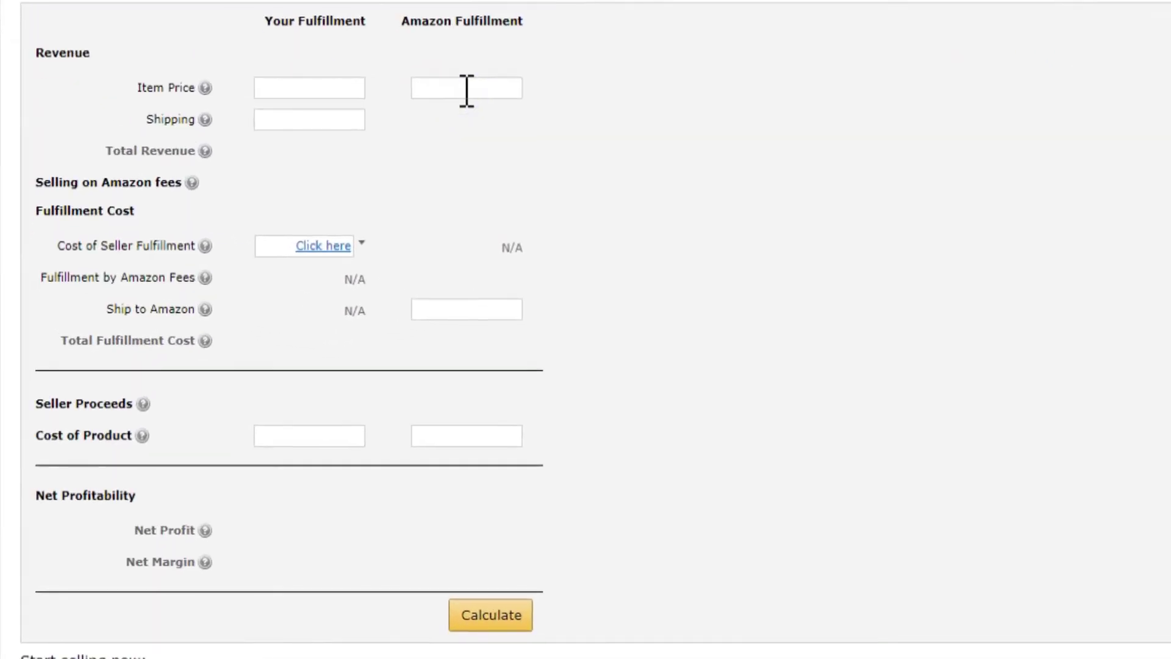
{"action": "left_click", "coordinate": [467, 90]}
{"action": "type", "text": "19.99"}
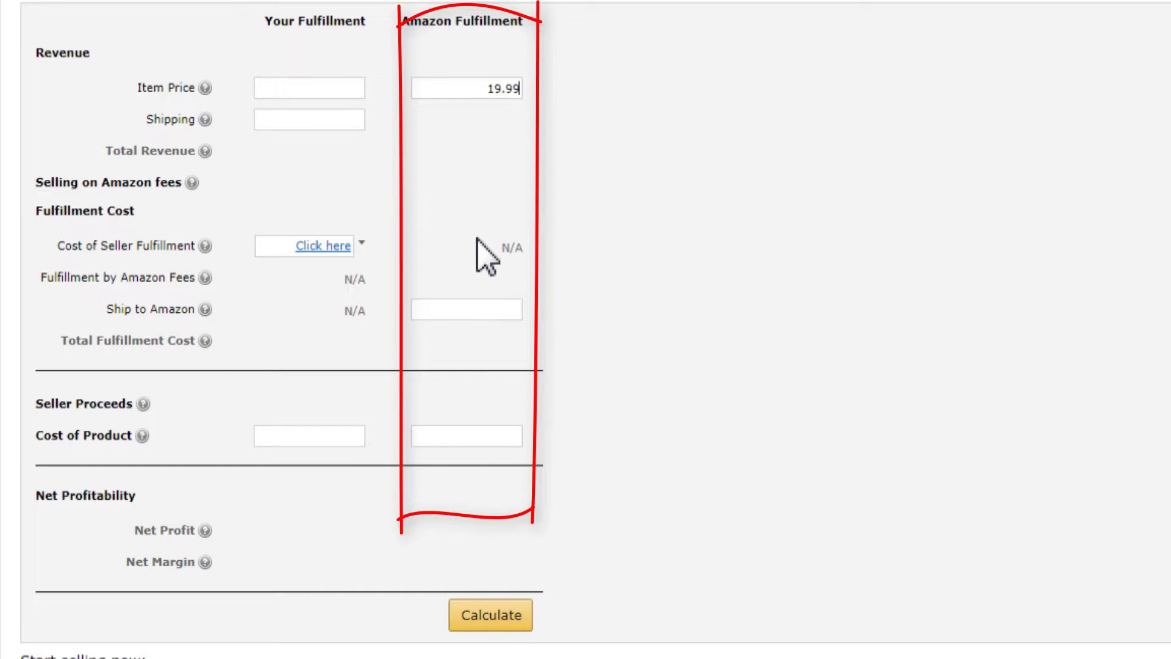
{"action": "left_click", "coordinate": [495, 309]}
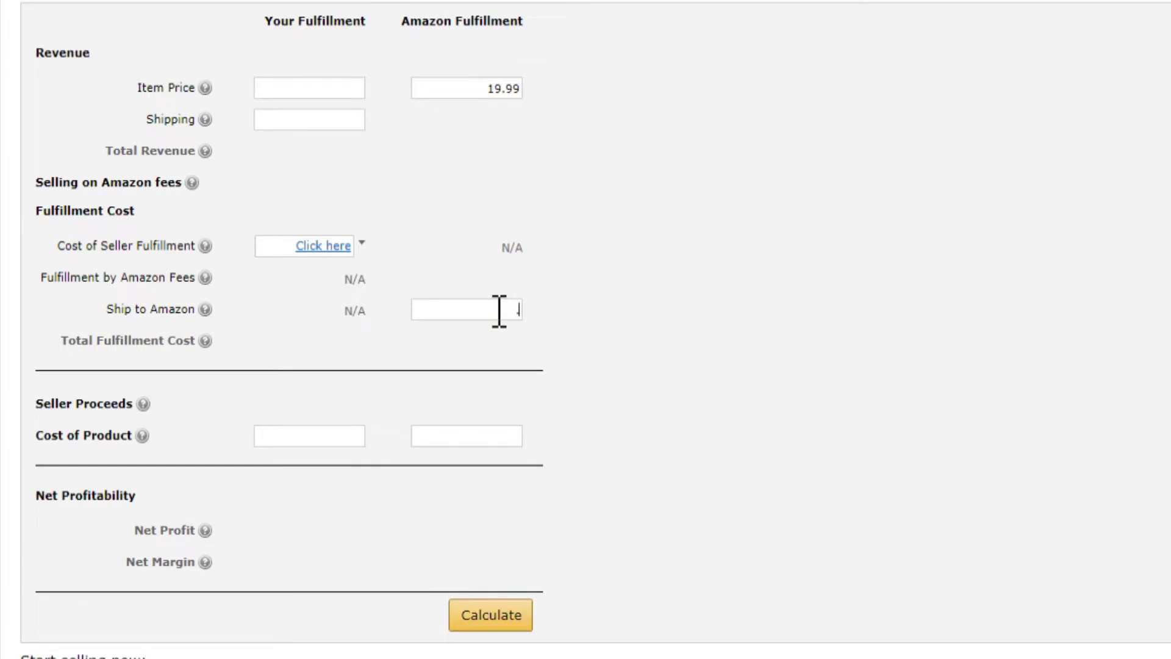
{"action": "type", "text": ".50"}
{"action": "left_click", "coordinate": [509, 433]}
{"action": "type", "text": "5.00"}
{"action": "left_click", "coordinate": [477, 619]}
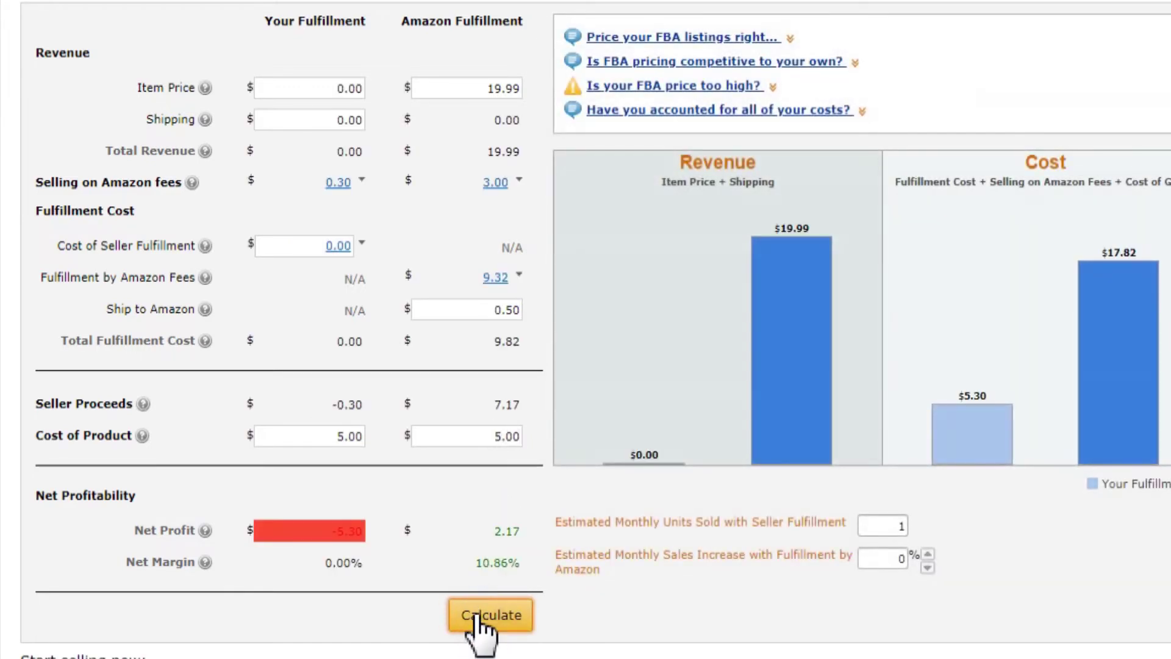
{"action": "mouse_move", "coordinate": [439, 507]}
{"action": "left_mouse_down"}
{"action": "mouse_move", "coordinate": [549, 581]}
{"action": "mouse_move", "coordinate": [516, 504]}
{"action": "left_mouse_up"}
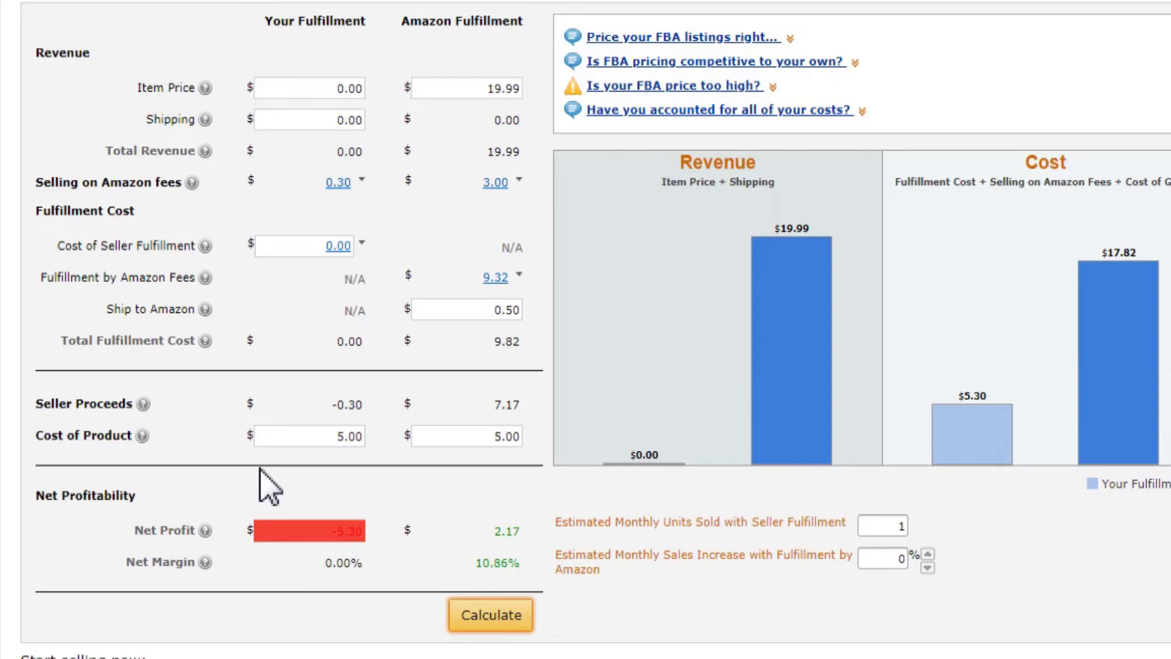
- Set the Your Fulfillment item price to 19.99 and shipping to 5.00
{"action": "left_click", "coordinate": [364, 93]}
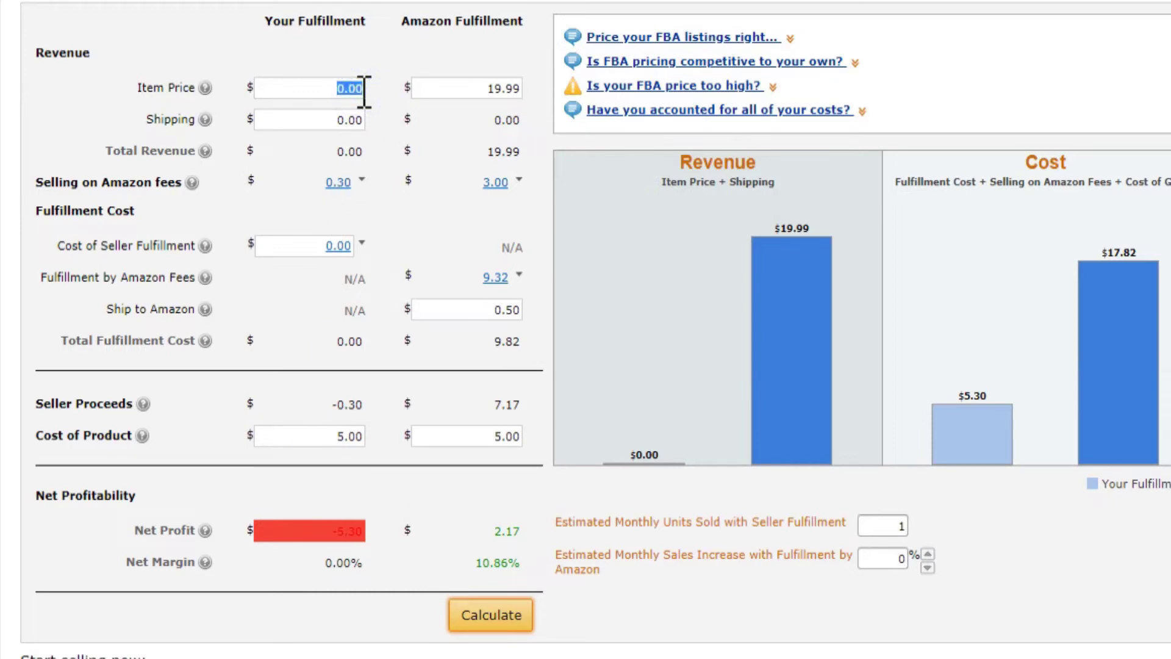
{"action": "type", "text": "19.99"}
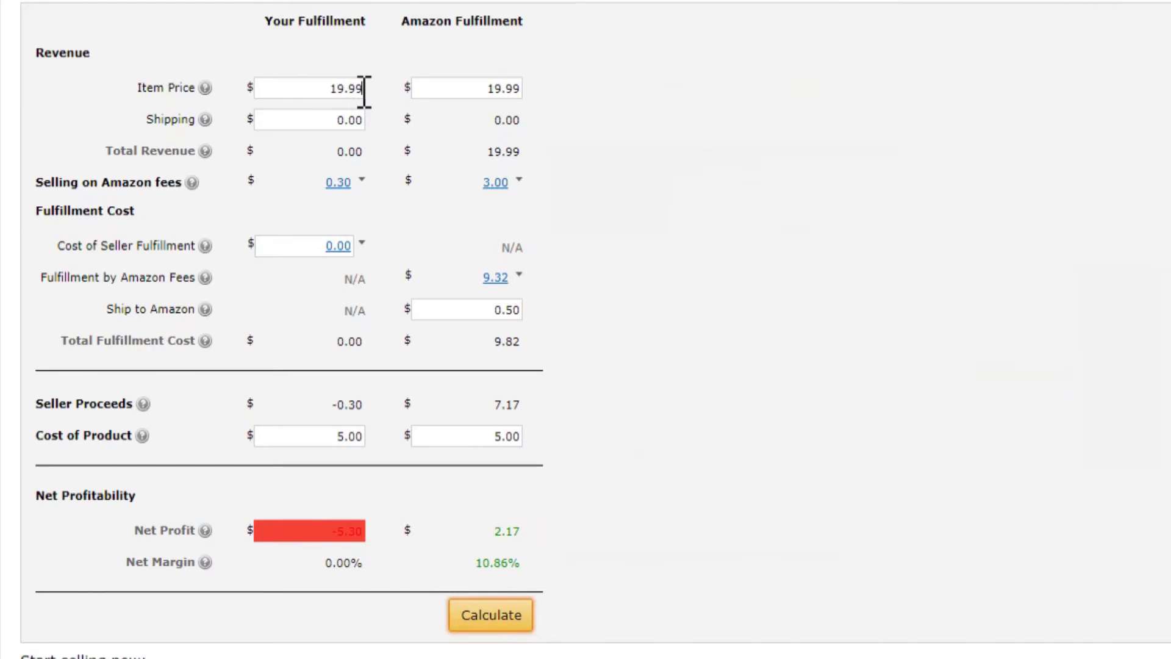
{"action": "left_click", "coordinate": [352, 117]}
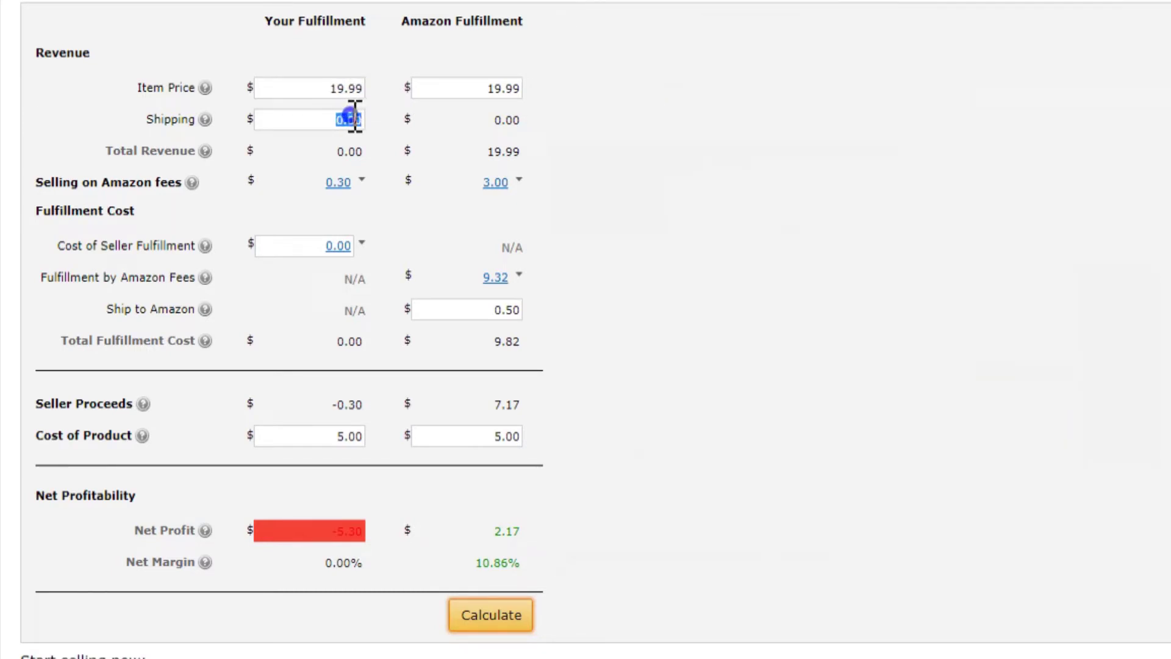
{"action": "key", "text": "BackSpace"}
{"action": "type", "text": "5.00"}
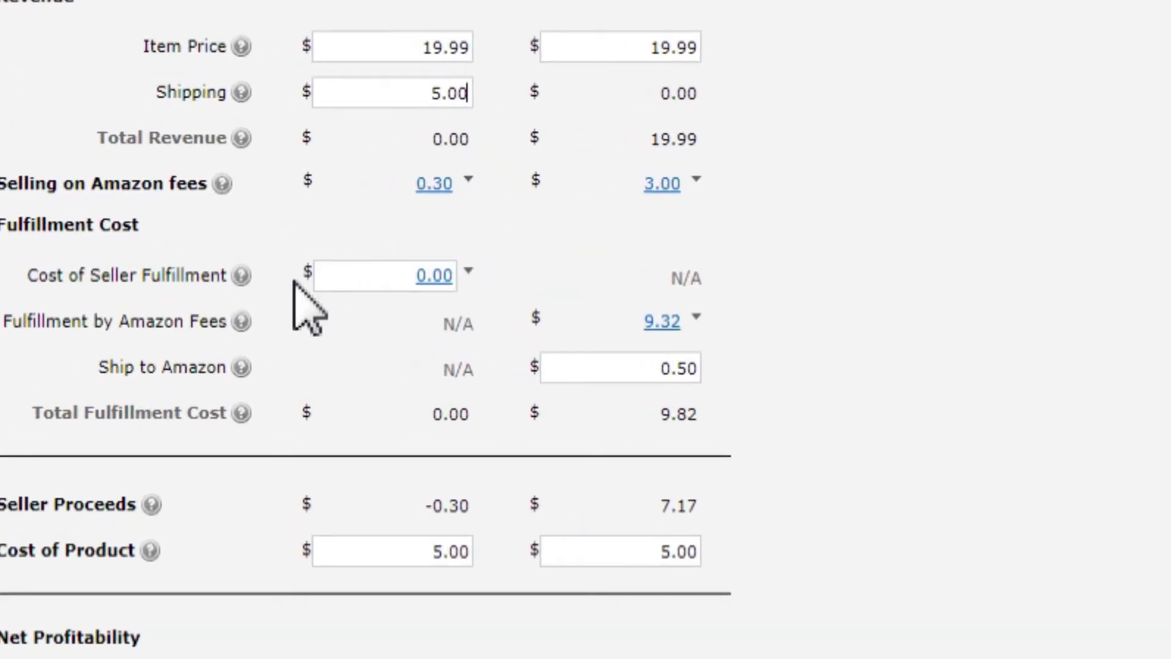
- Give Cost of Seller Fulfillment a single approximate value of 8.00
{"action": "left_click", "coordinate": [444, 282]}
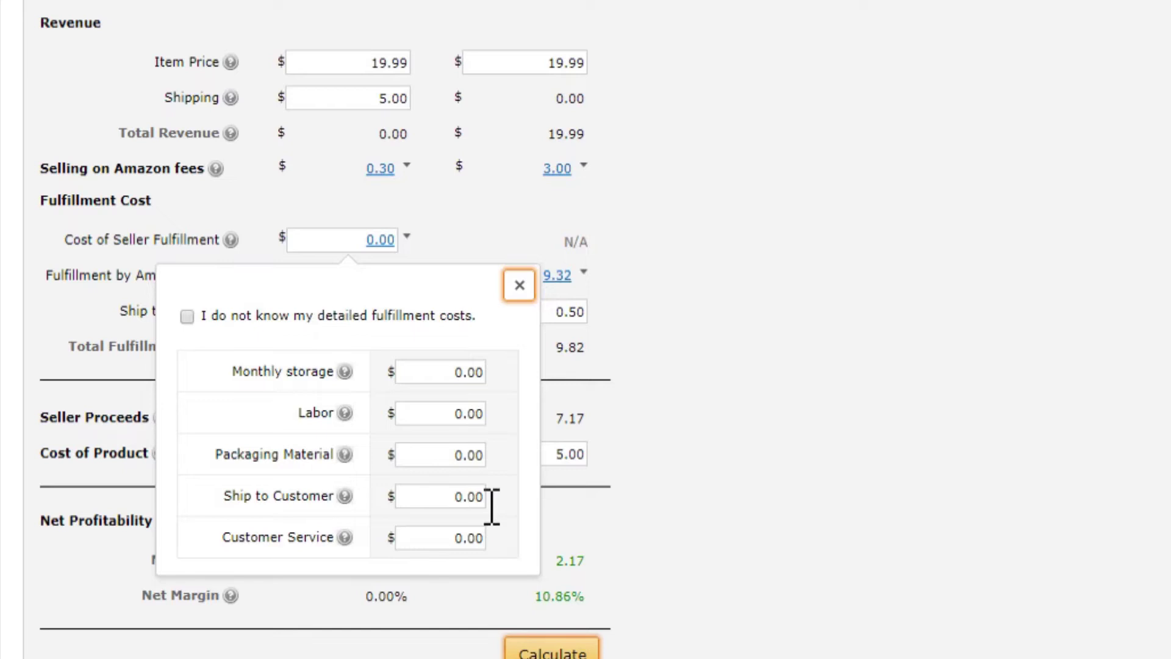
{"action": "left_click", "coordinate": [343, 366]}
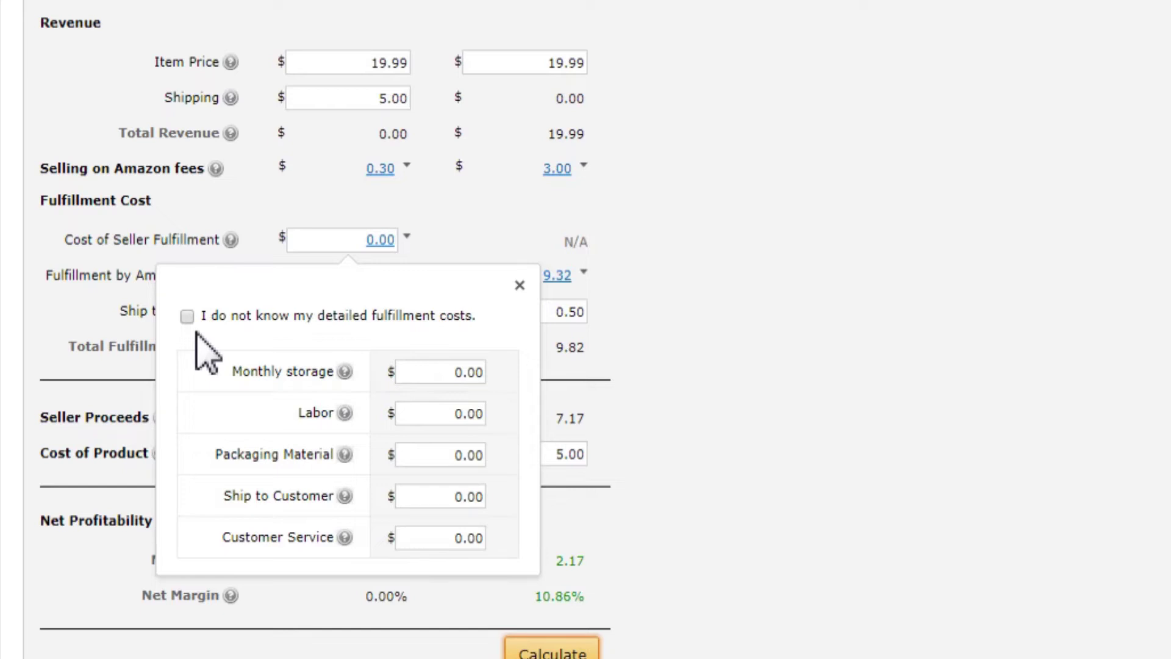
{"action": "left_click", "coordinate": [152, 313]}
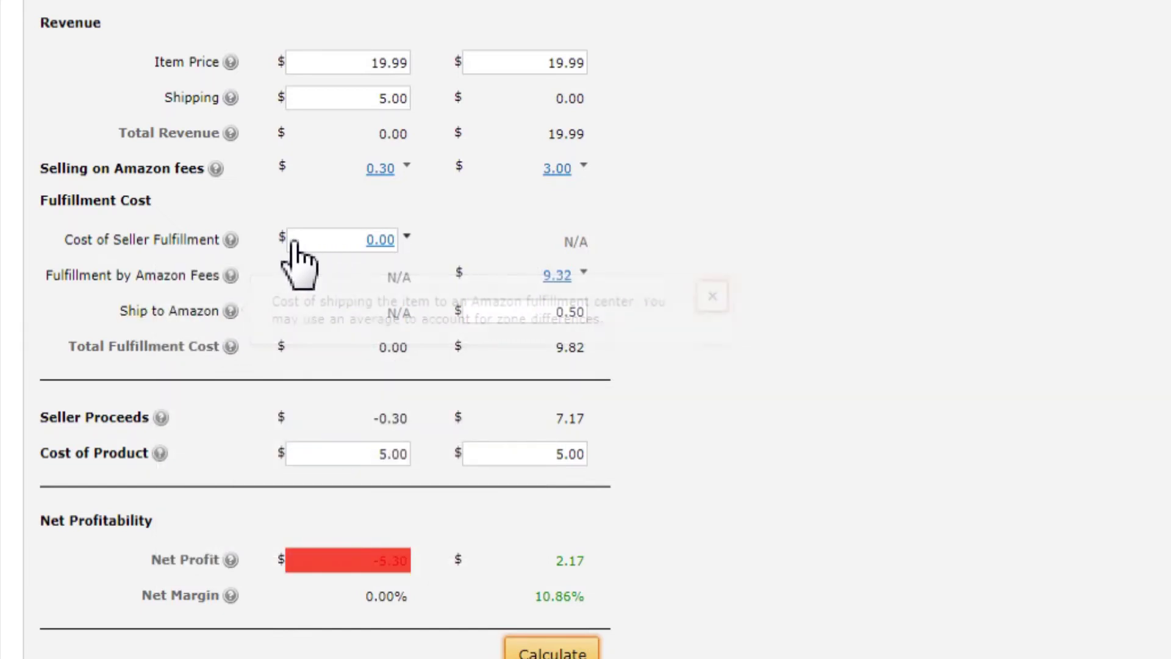
{"action": "left_click", "coordinate": [380, 240]}
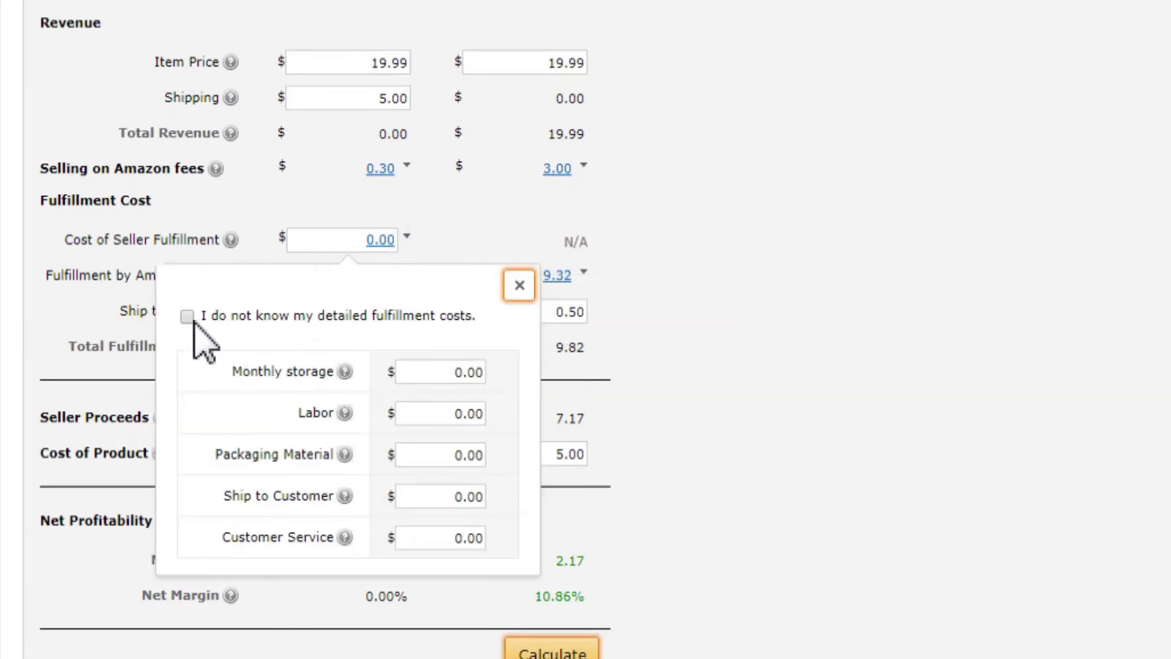
{"action": "left_click", "coordinate": [188, 316]}
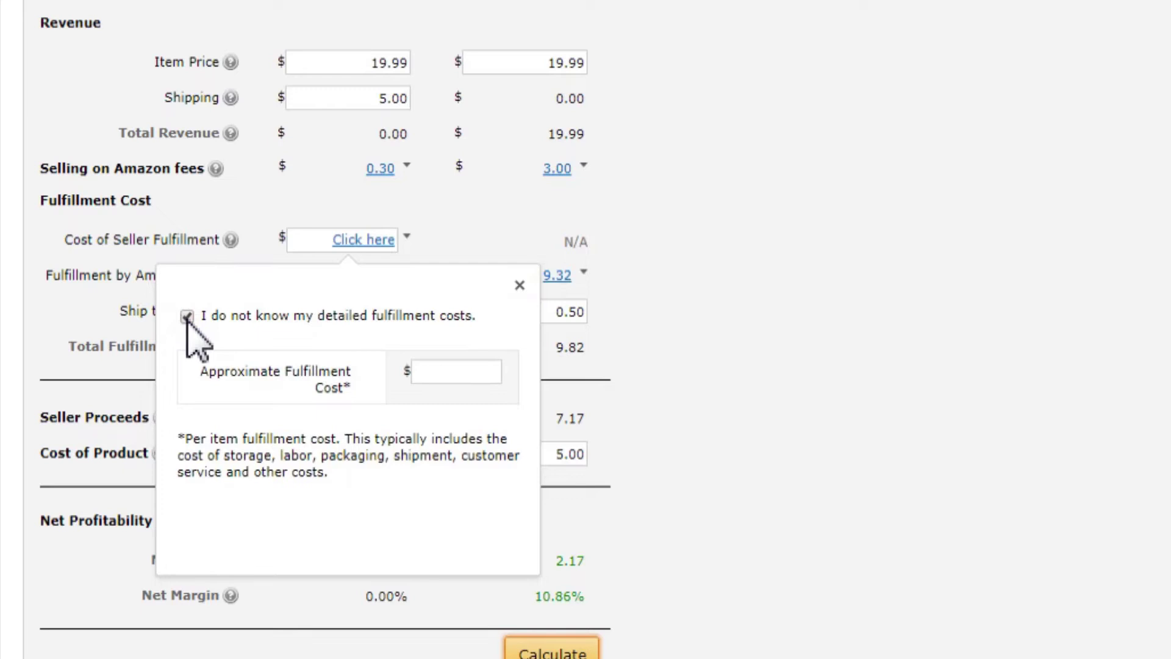
{"action": "type", "text": "8.00"}
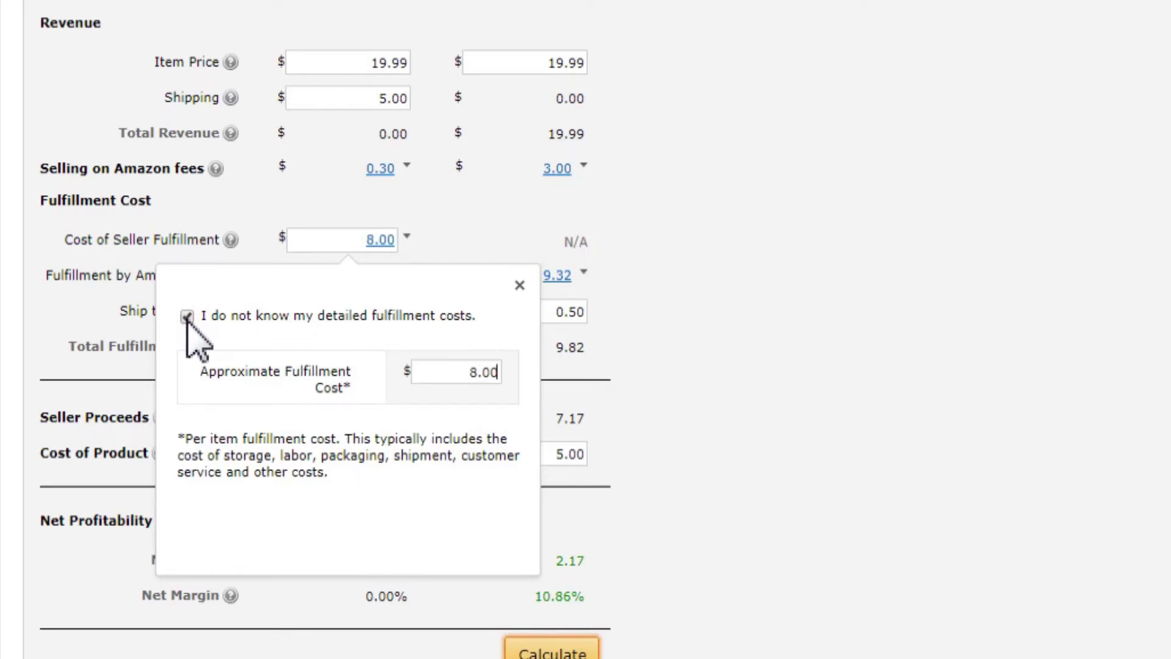
- Close the seller fulfillment cost breakdown popup
{"action": "left_click", "coordinate": [463, 239]}
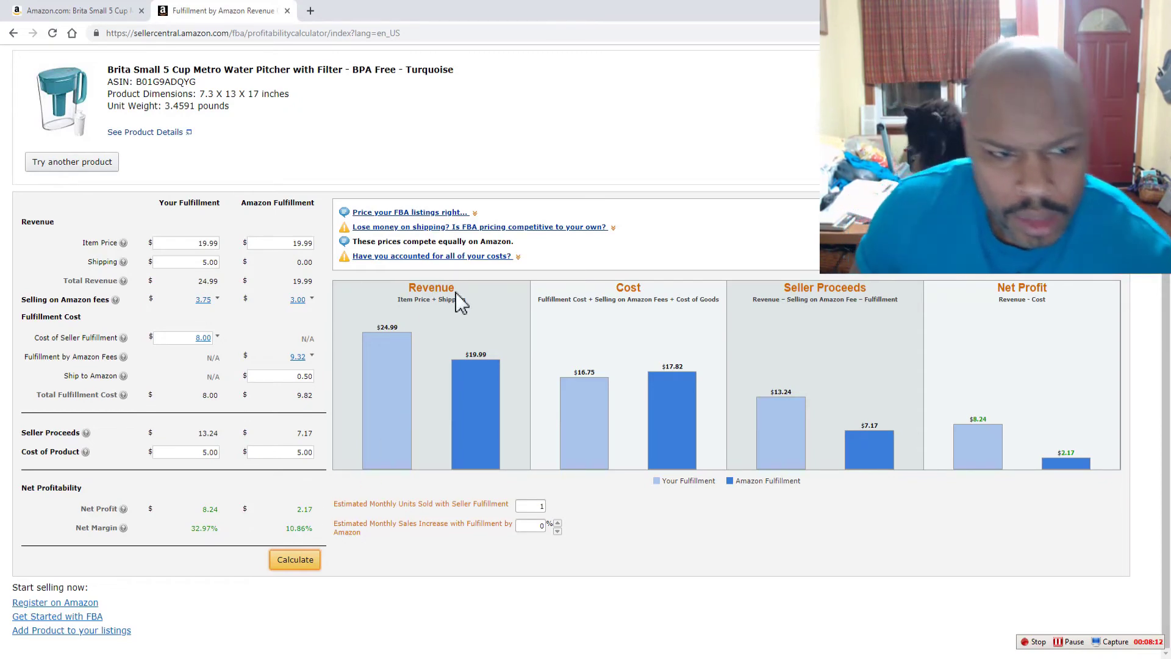
{"action": "scroll", "coordinate": [456, 298], "scroll_direction": "up", "scroll_amount": 2}
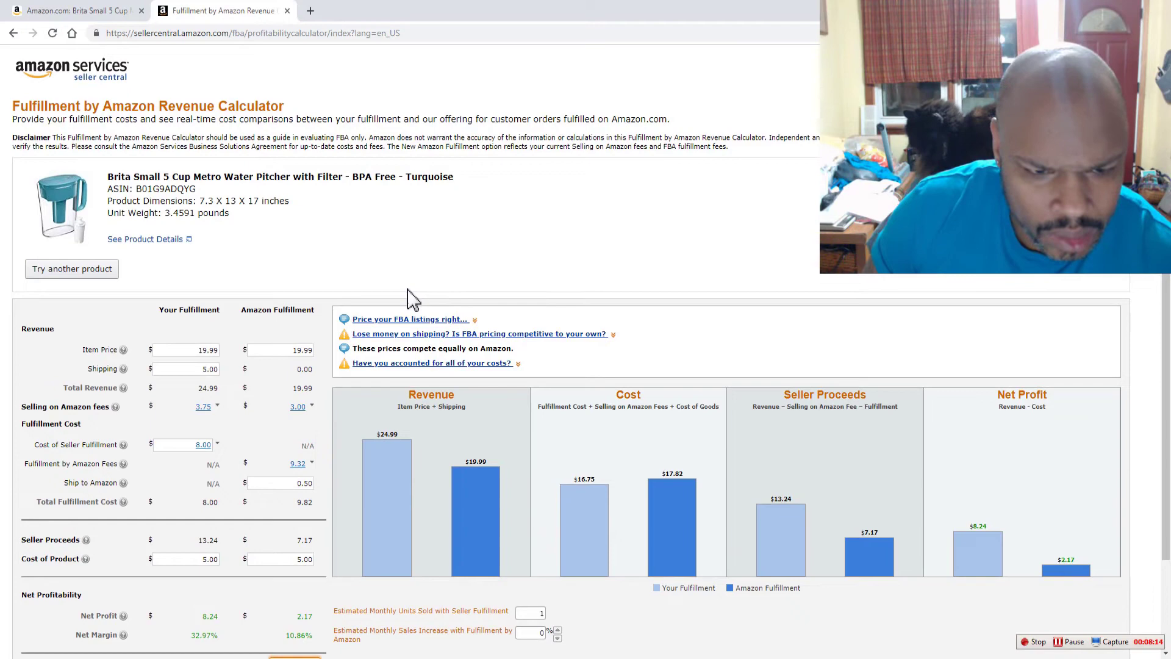
{"action": "scroll", "coordinate": [386, 299], "scroll_direction": "down", "scroll_amount": 2}
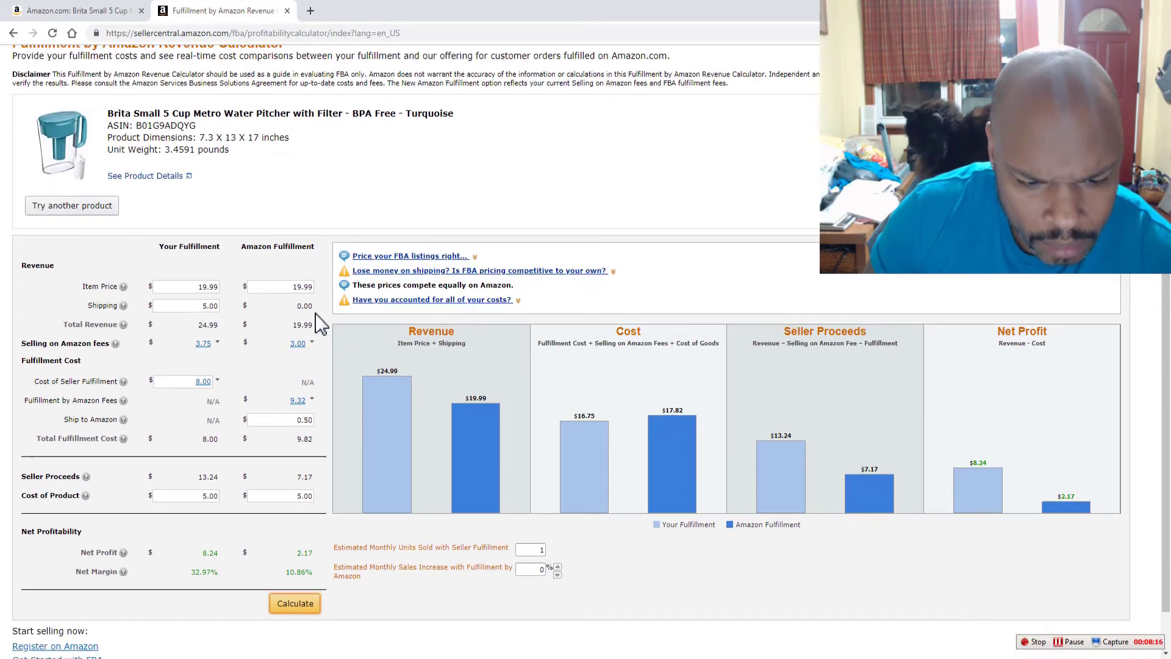
{"action": "scroll", "coordinate": [317, 324], "scroll_direction": "up", "scroll_amount": 2}
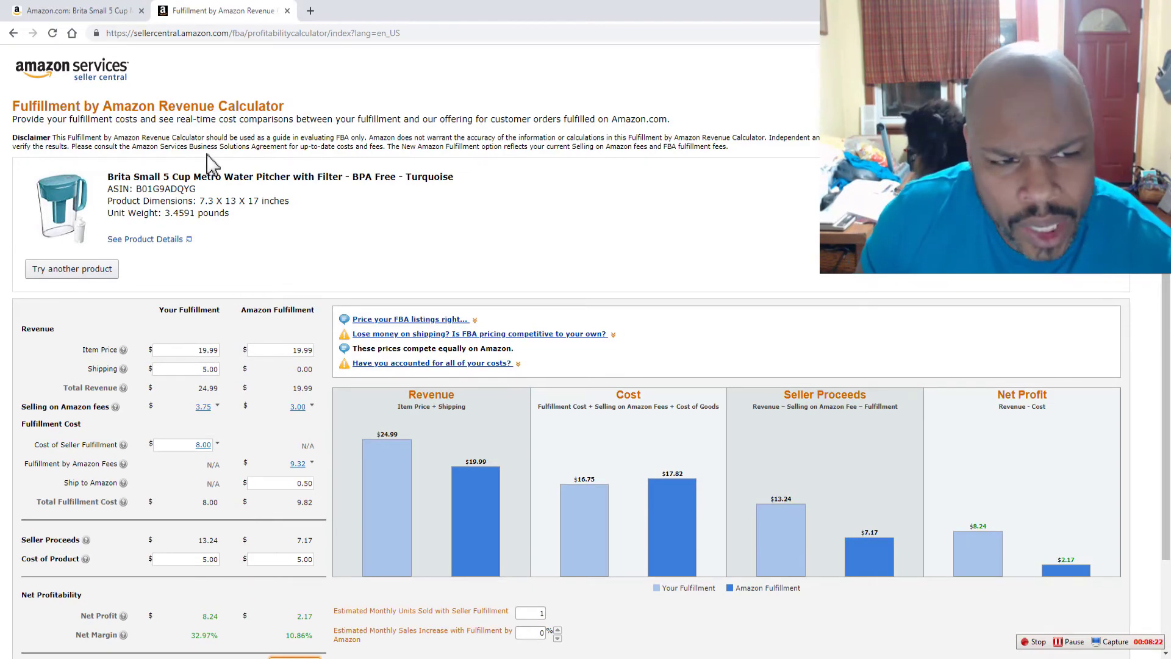
{"action": "scroll", "coordinate": [345, 289], "scroll_direction": "down", "scroll_amount": 2}
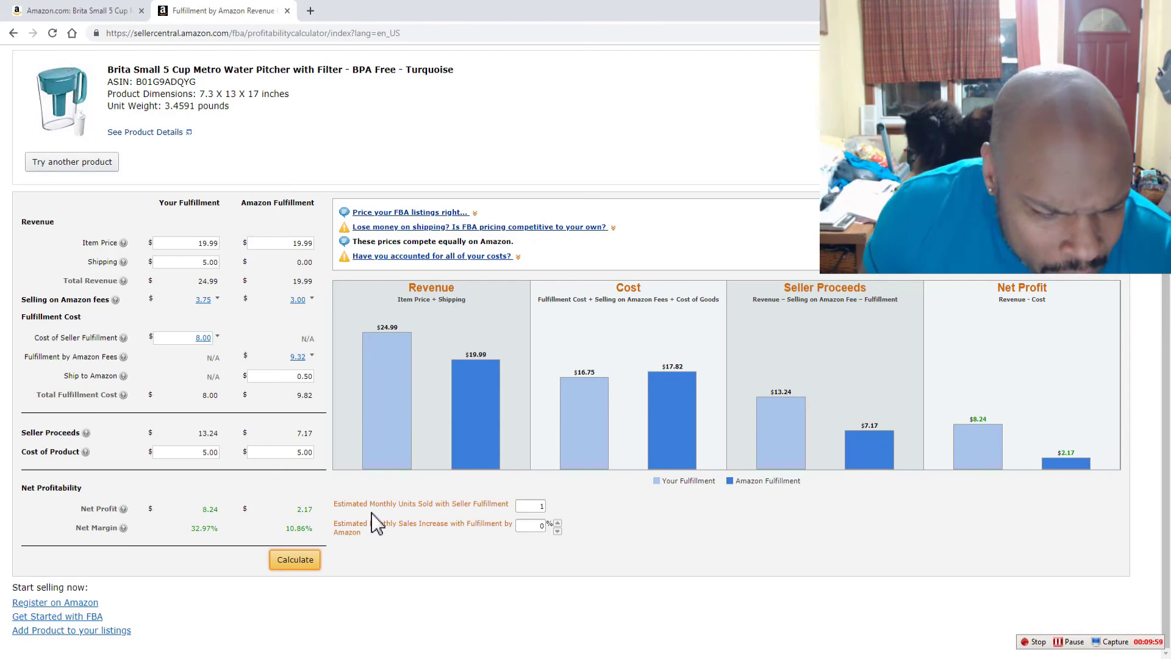
{"action": "scroll", "coordinate": [427, 505], "scroll_direction": "up", "scroll_amount": 2}
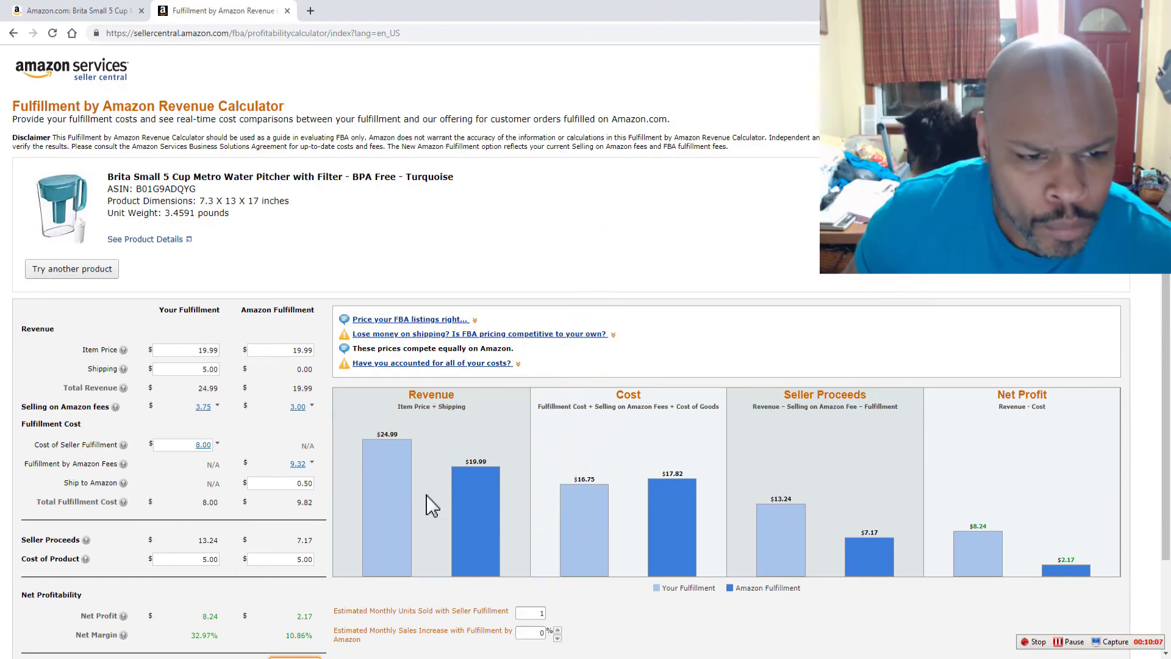
{"action": "scroll", "coordinate": [431, 505], "scroll_direction": "down", "scroll_amount": 2}
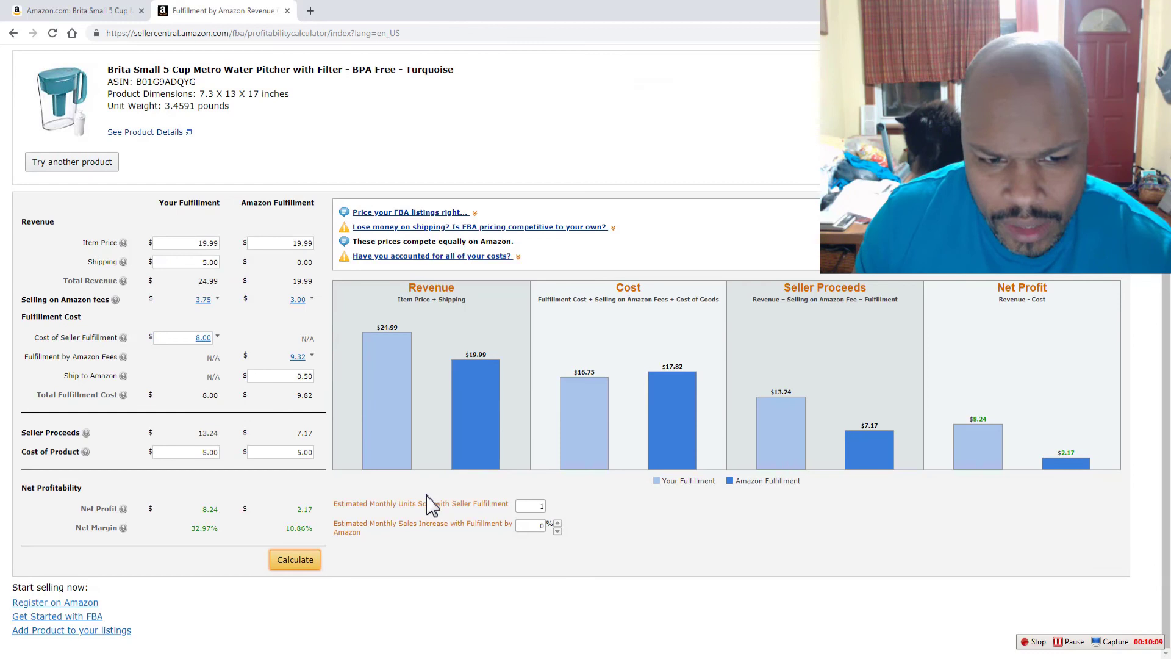